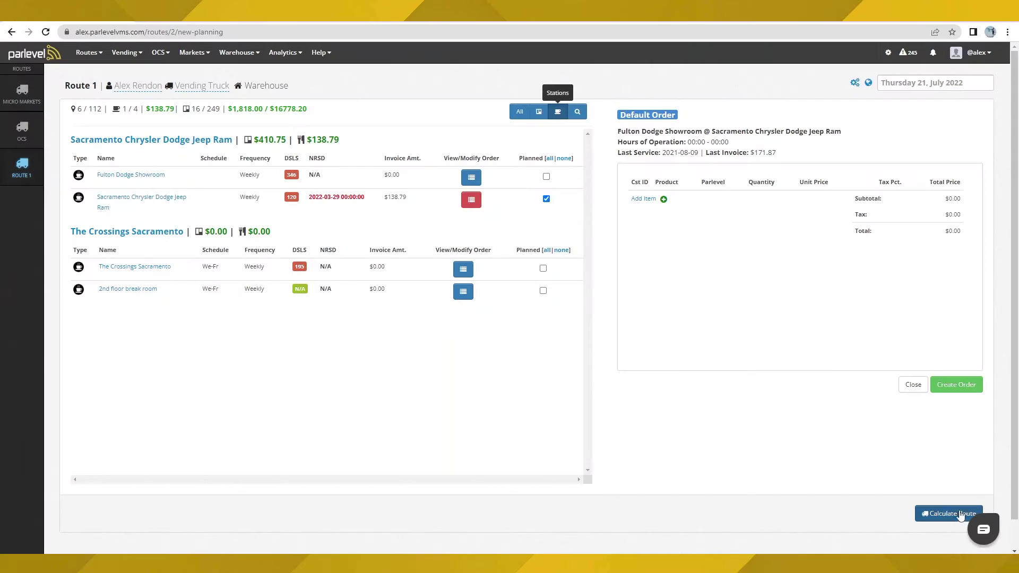
# Step: Calculate Route 1's optimal service route, which comes to 71.4 miles
pyautogui.click(946, 515)
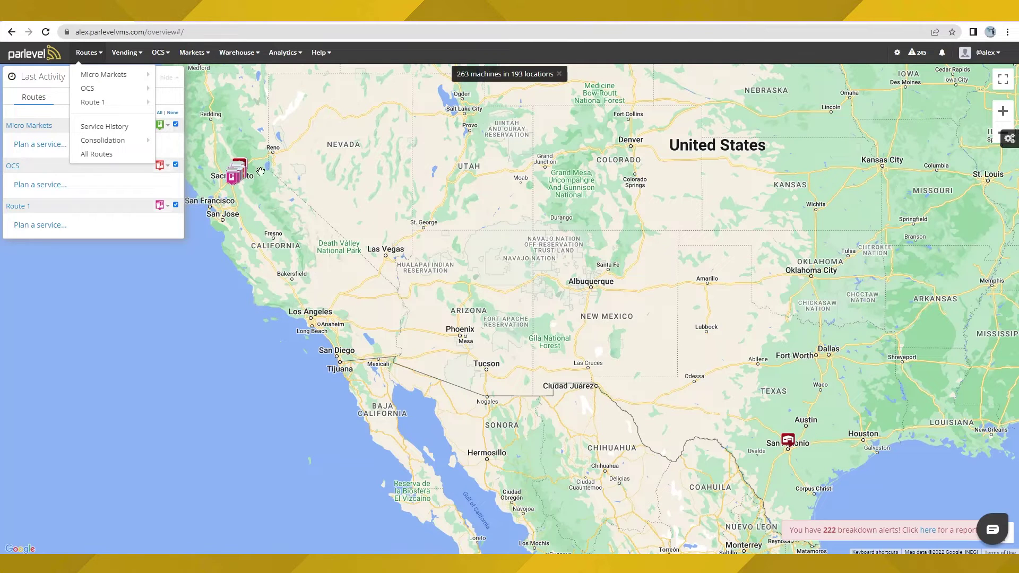
# Step: Open Plan Service Route for Route 1 and look through its location and machine list
pyautogui.moveTo(98, 74)
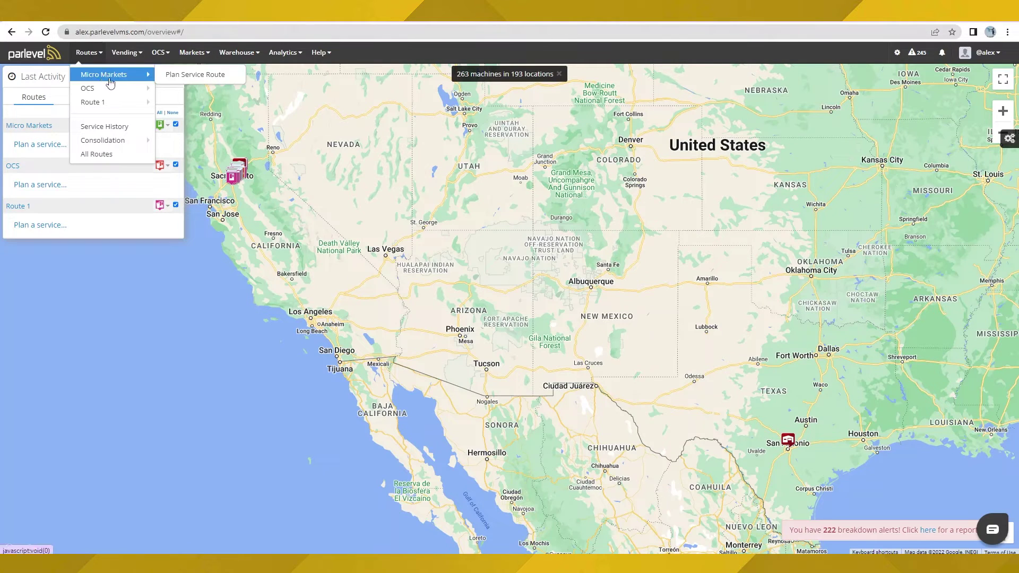
pyautogui.moveTo(116, 102)
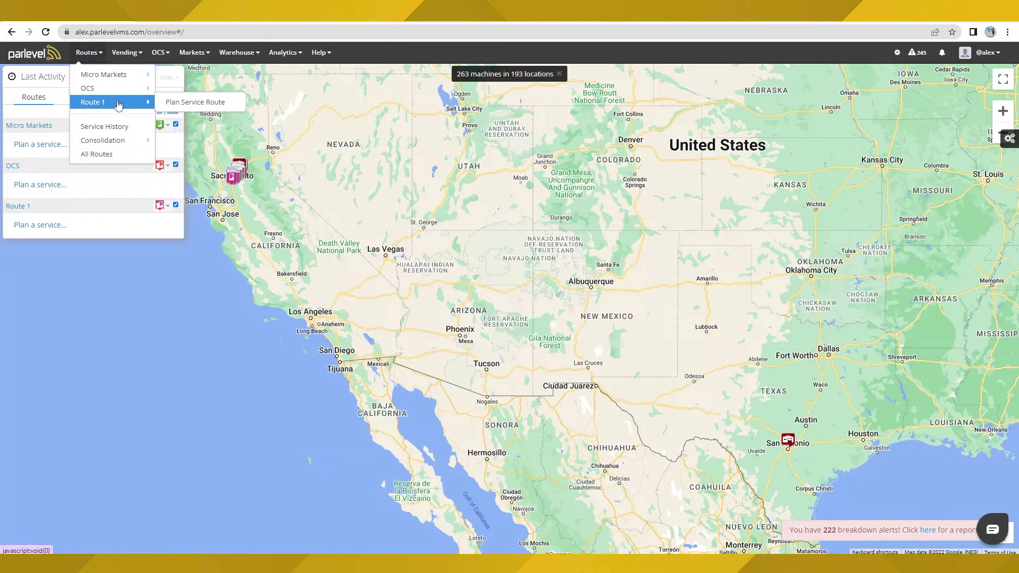
pyautogui.click(180, 104)
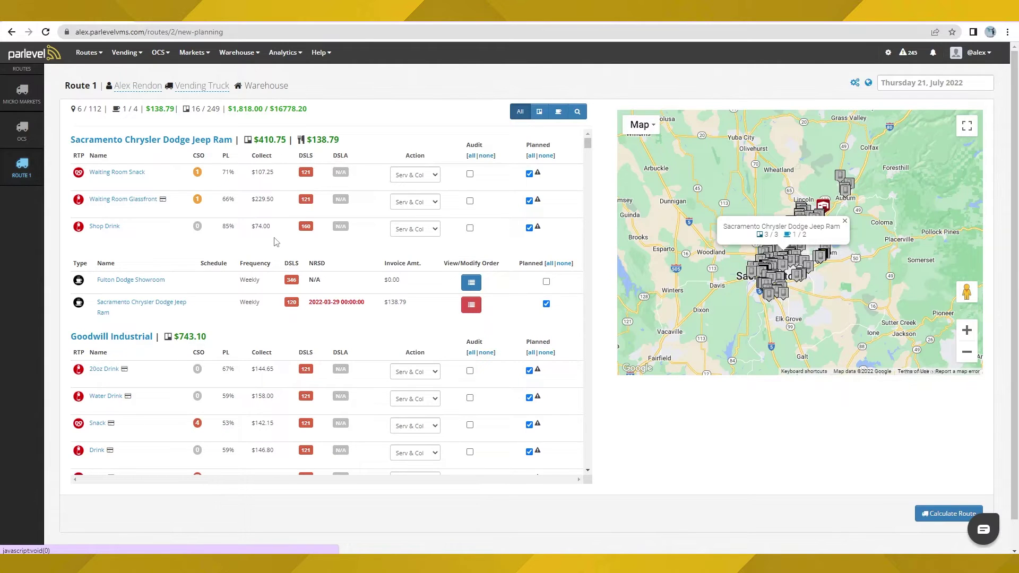
pyautogui.scroll(-3, 276, 241)
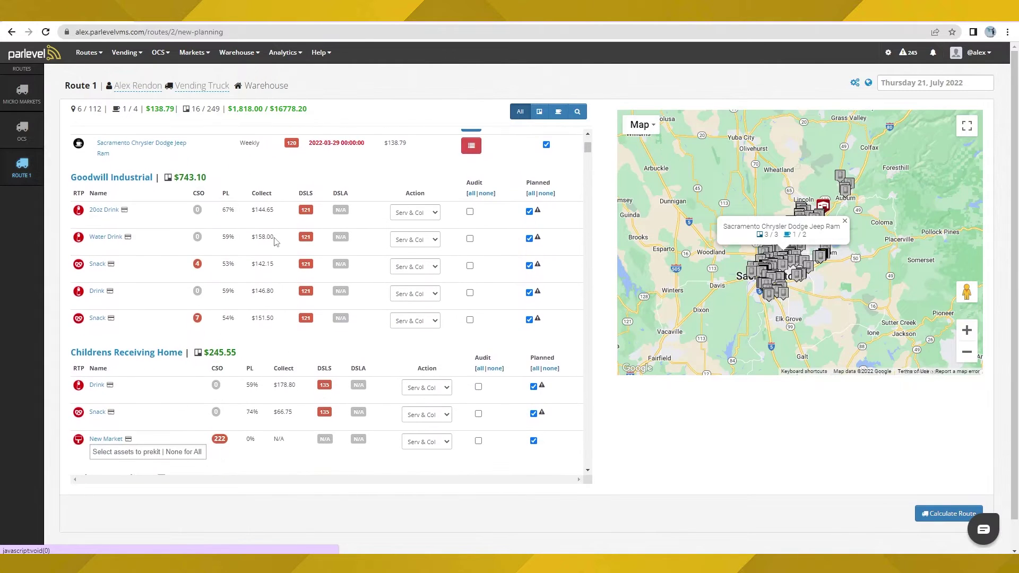
pyautogui.scroll(3, 276, 241)
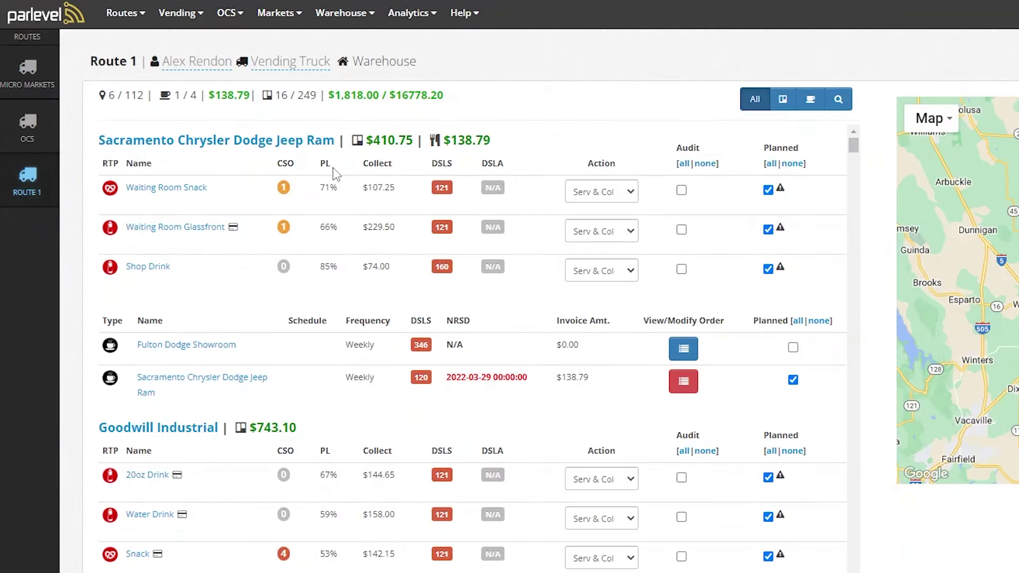
pyautogui.moveTo(253, 160)
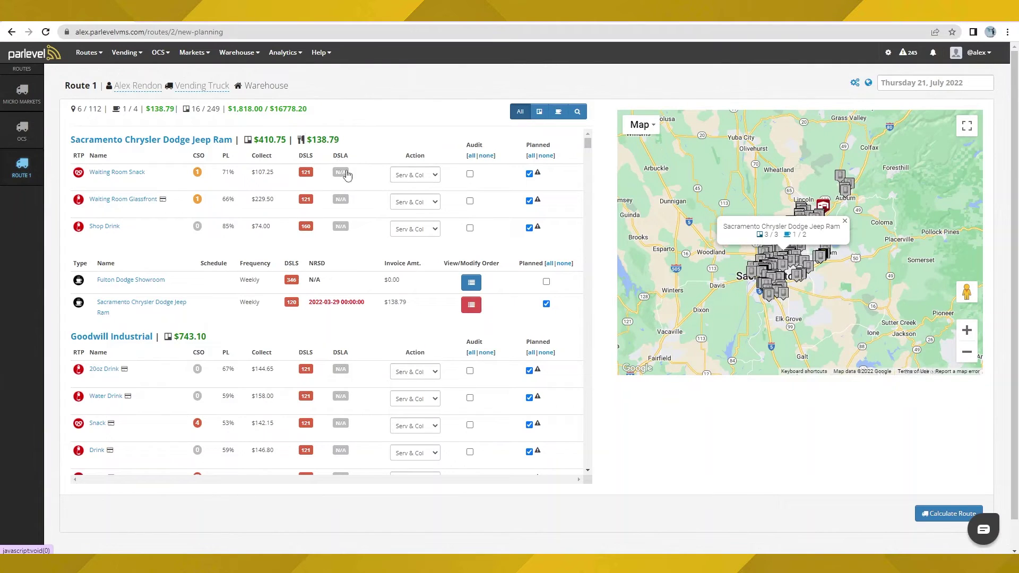
# Step: Filter to OCS locations, view the Sacramento and Fulton orders, then calculate the route and prekitting
pyautogui.click(558, 112)
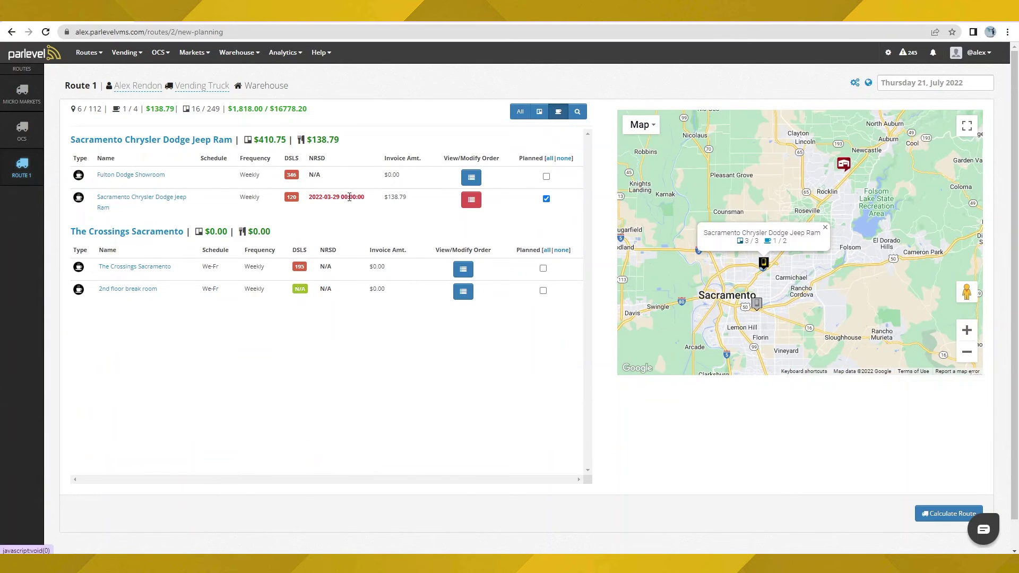
pyautogui.click(471, 200)
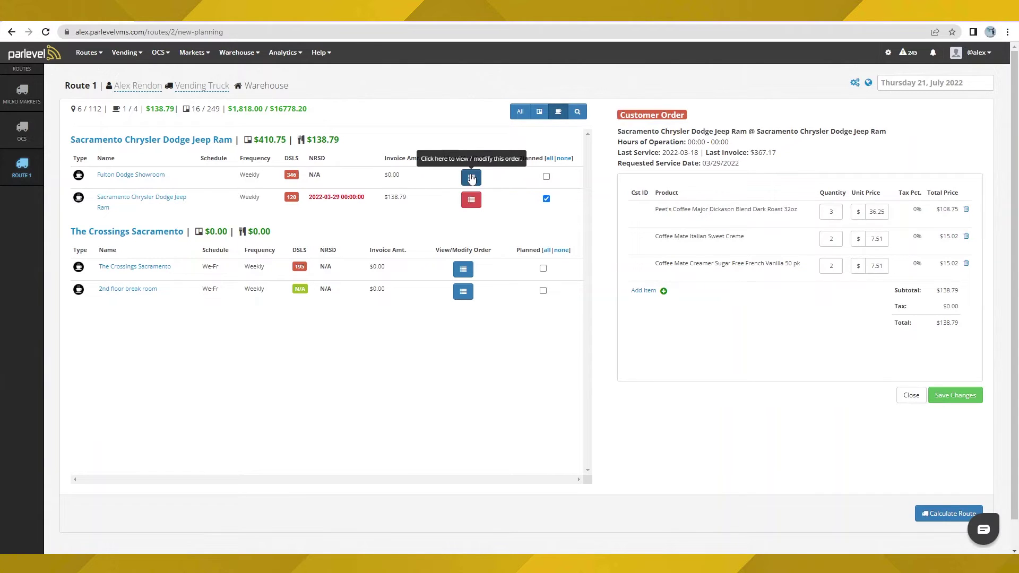
pyautogui.click(471, 179)
pyautogui.click(471, 179)
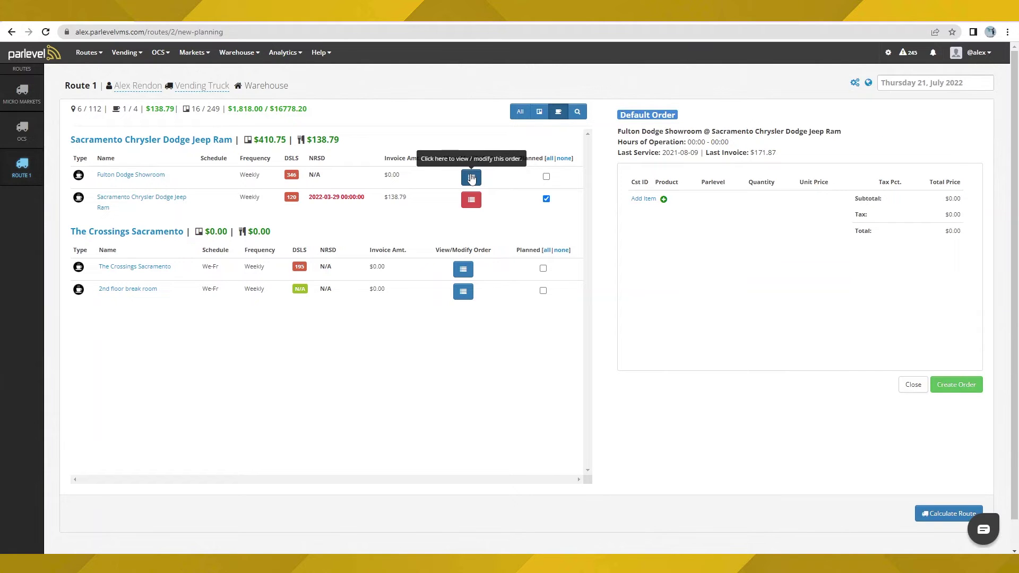
pyautogui.click(947, 515)
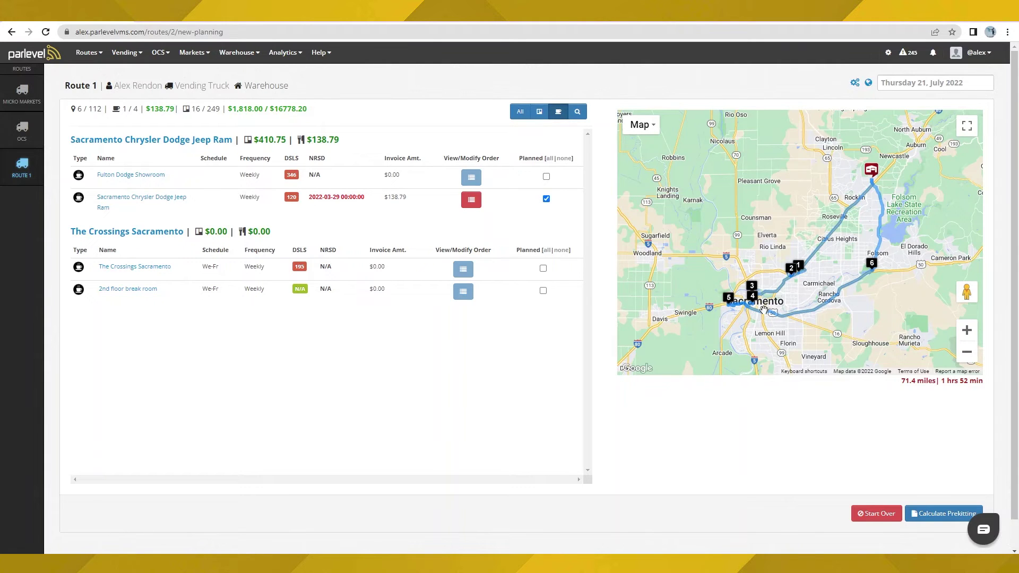
pyautogui.click(942, 515)
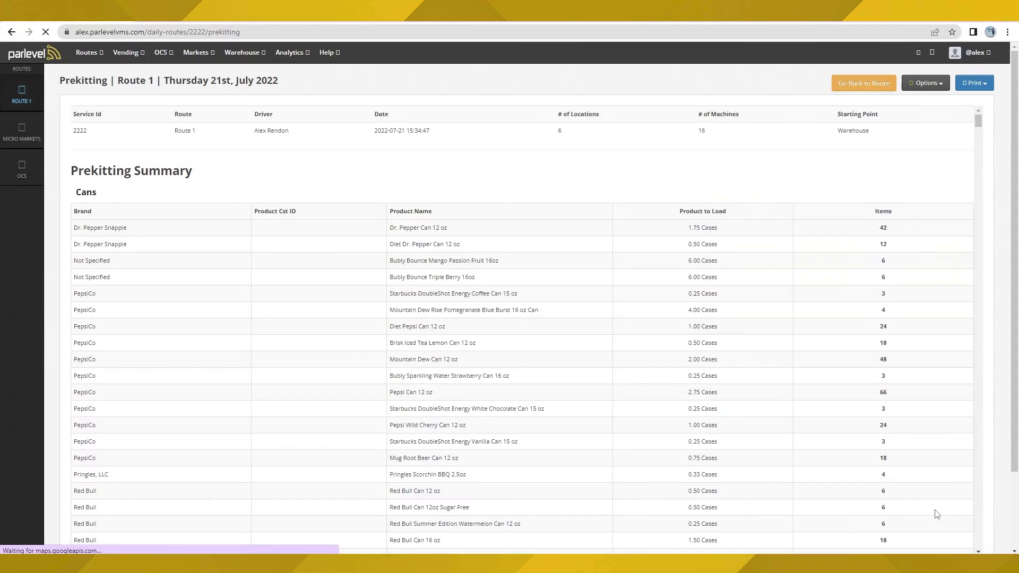
# Step: Review Route 1's prekitting summary of cans per product and return to the daily route
pyautogui.scroll(-4, 497, 265)
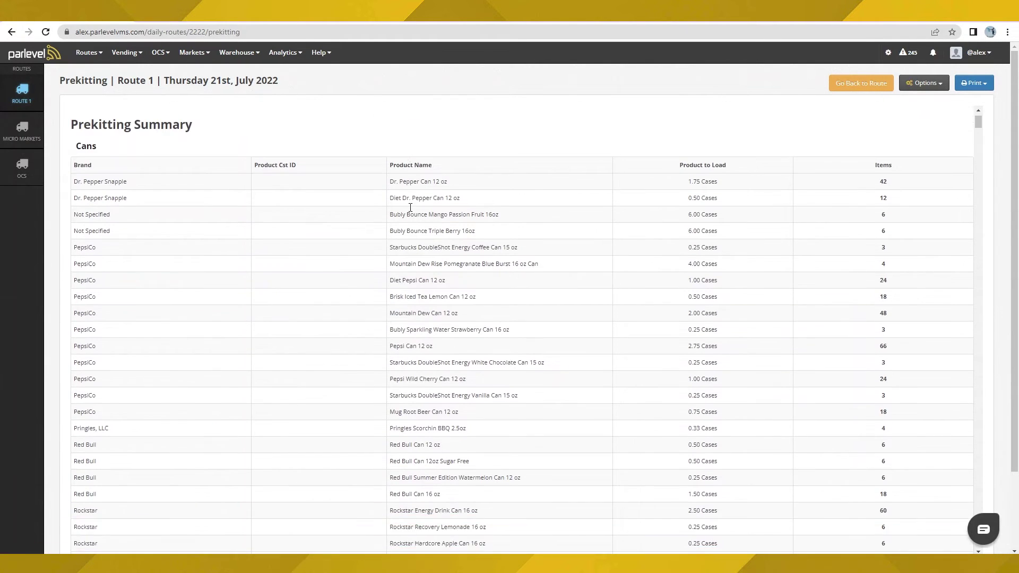
pyautogui.scroll(-2, 497, 266)
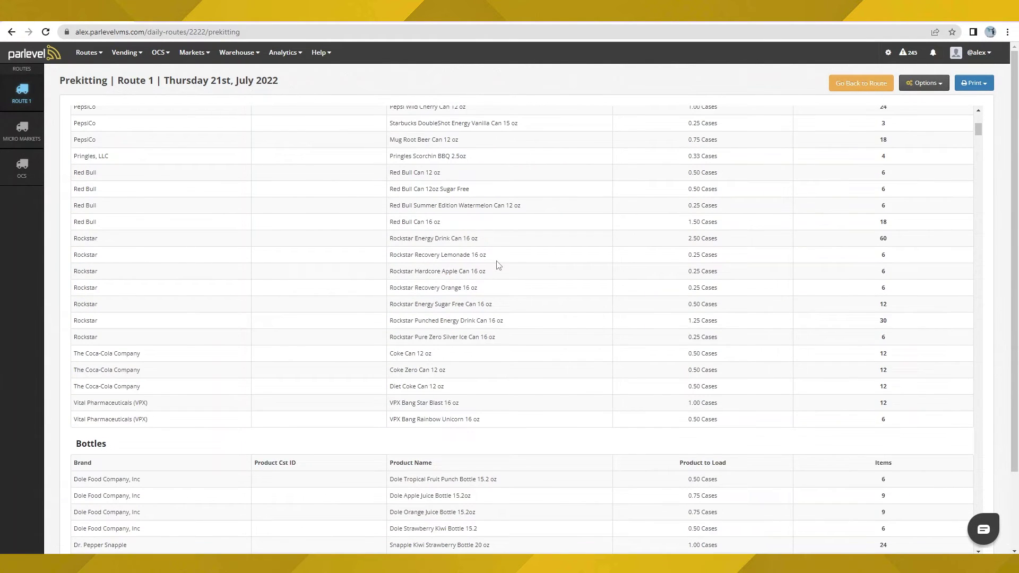
pyautogui.scroll(6, 497, 266)
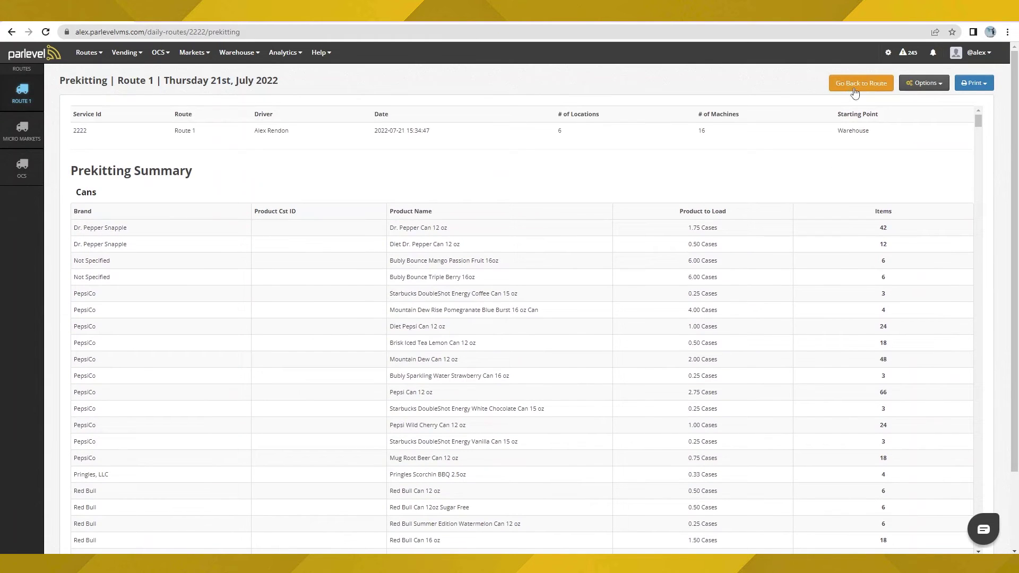
pyautogui.click(854, 85)
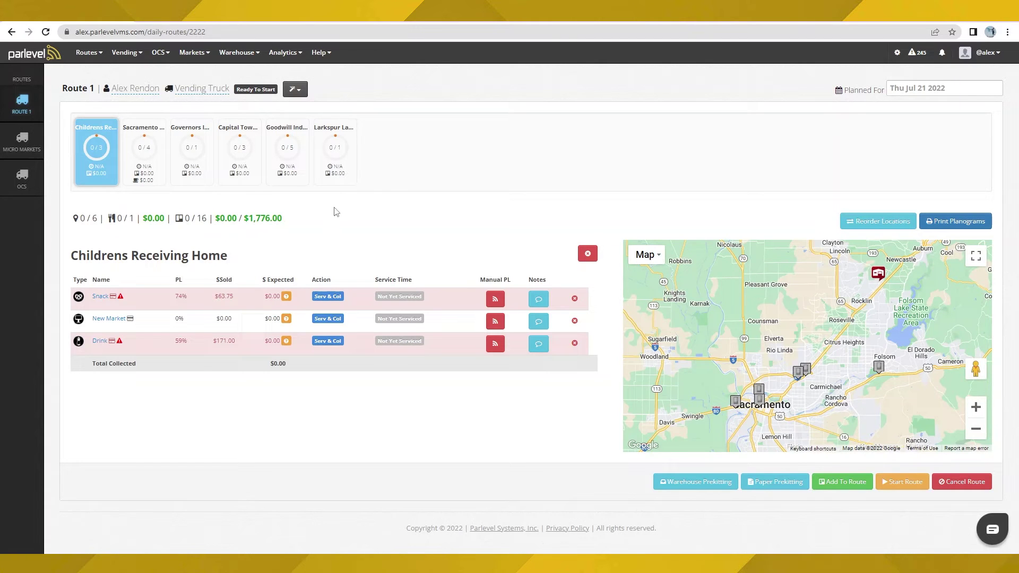
# Step: Select the Sacramento Chrysler Dodge Jeep Ram and Governors Inn Hotel stops, then edit Route Planning settings
pyautogui.click(159, 171)
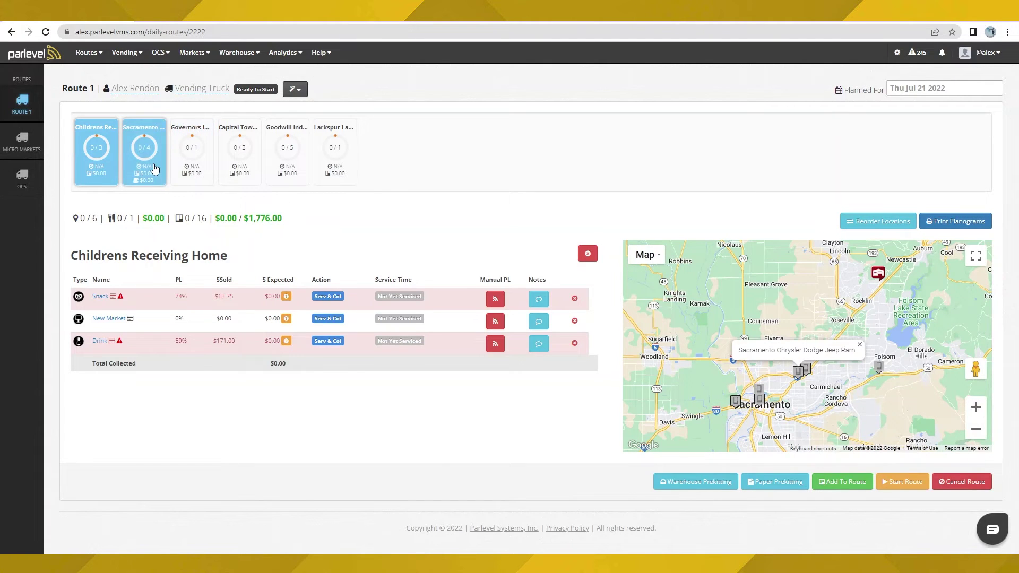
pyautogui.click(201, 167)
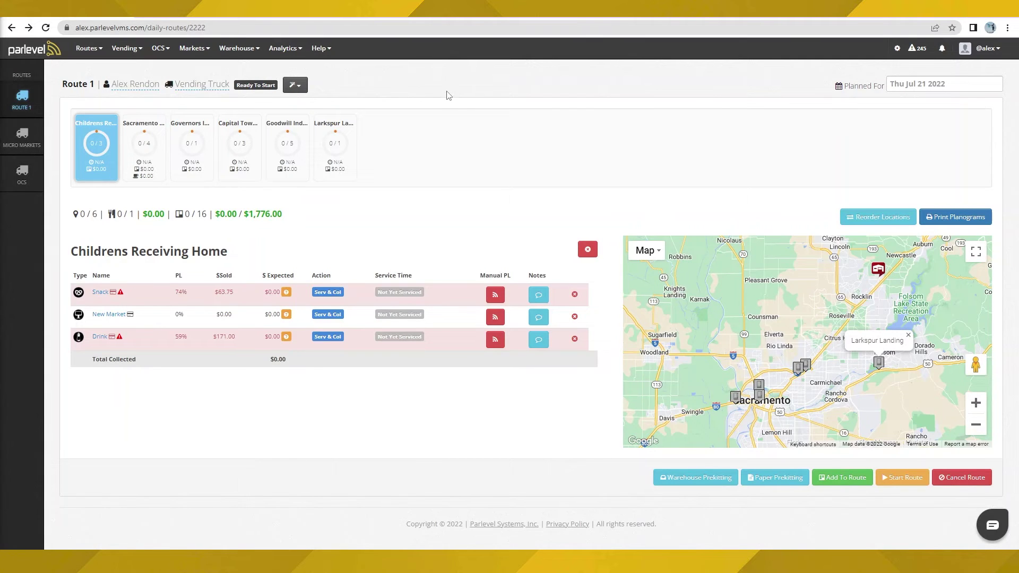
pyautogui.click(986, 49)
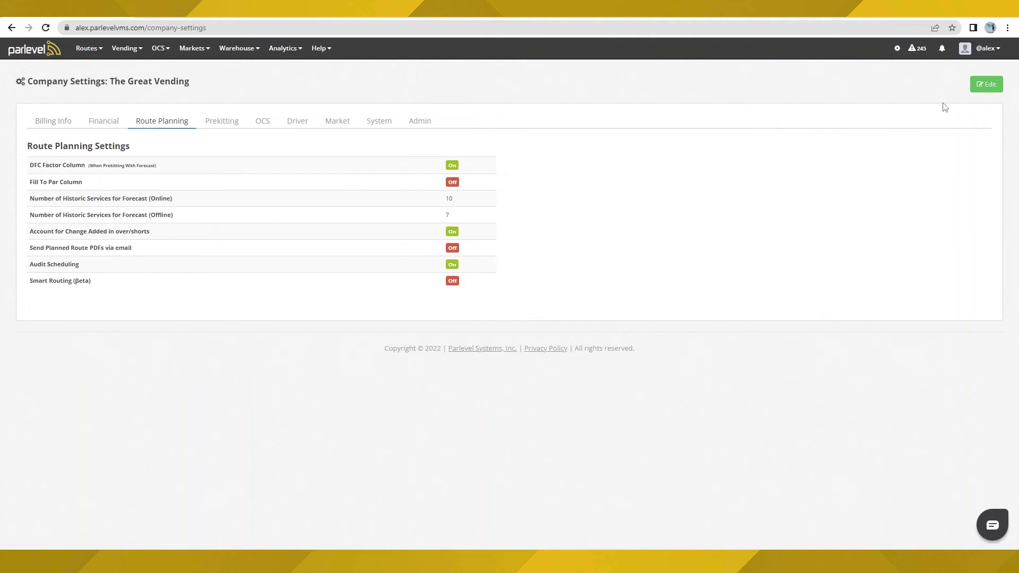
pyautogui.click(986, 84)
# Step: Switch on Smart Routing (Beta), save it, and go to the planning tiers list
pyautogui.click(384, 331)
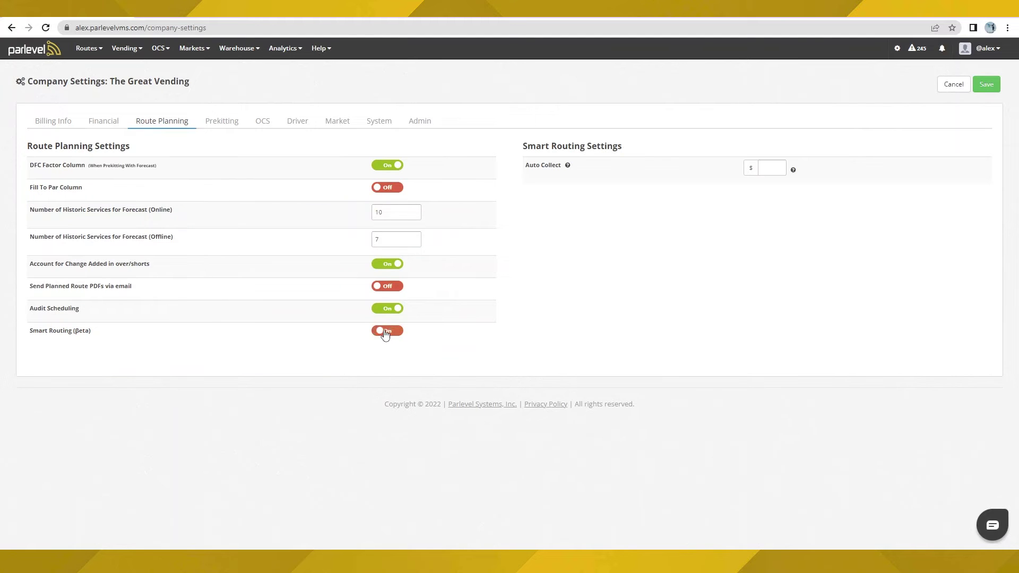
pyautogui.click(987, 84)
pyautogui.click(897, 48)
pyautogui.moveTo(849, 84)
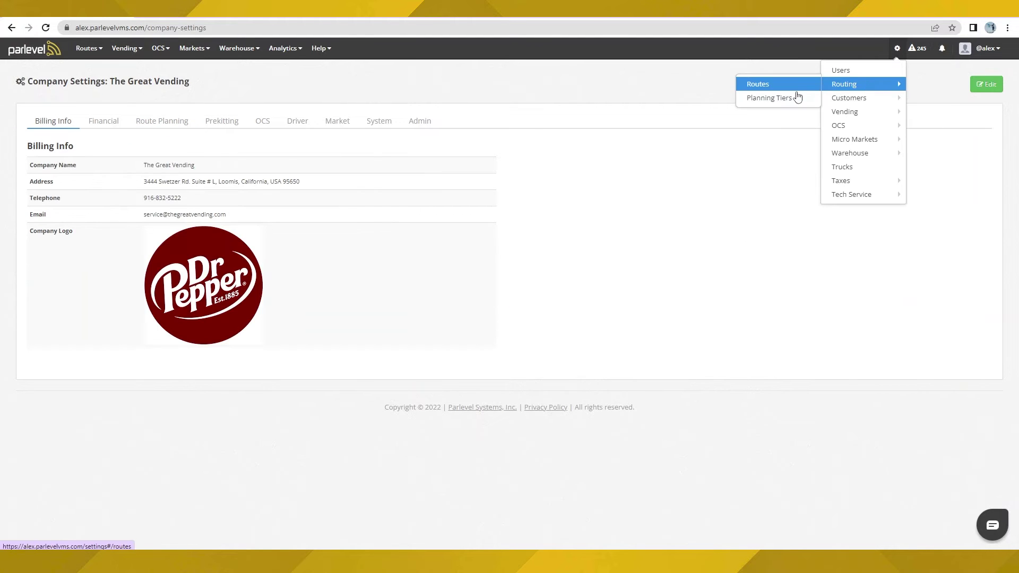
pyautogui.click(791, 100)
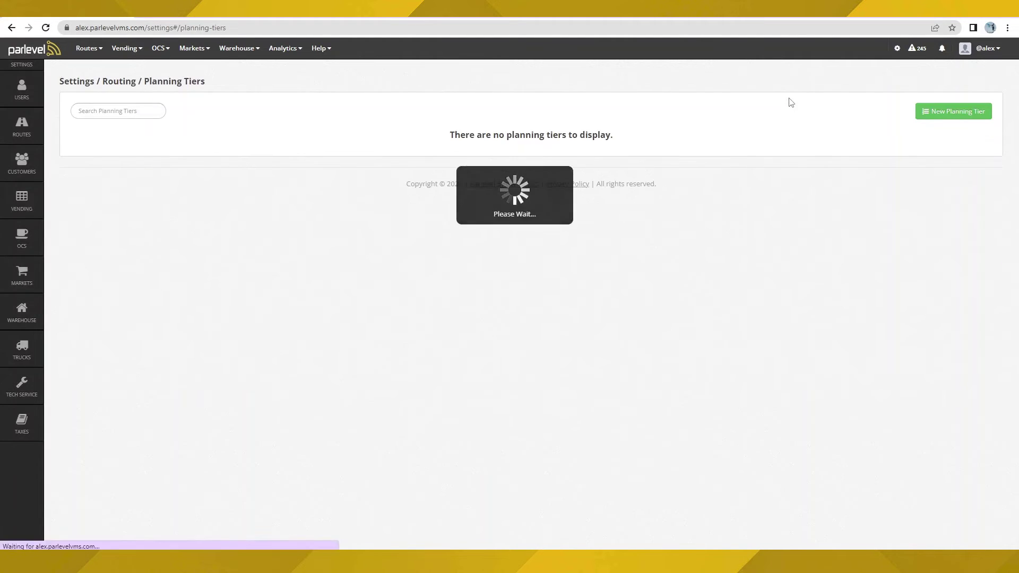
# Step: Create planning tier 'Tier 1' with a priority 1 rule of To Collect greater than 200
pyautogui.click(934, 116)
pyautogui.click(112, 124)
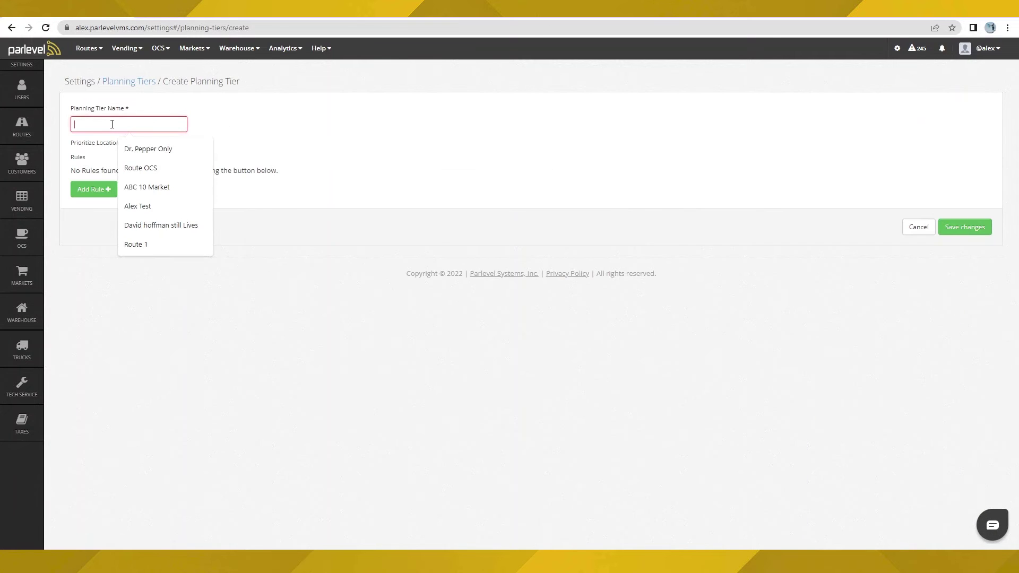
pyautogui.write('Tier 1')
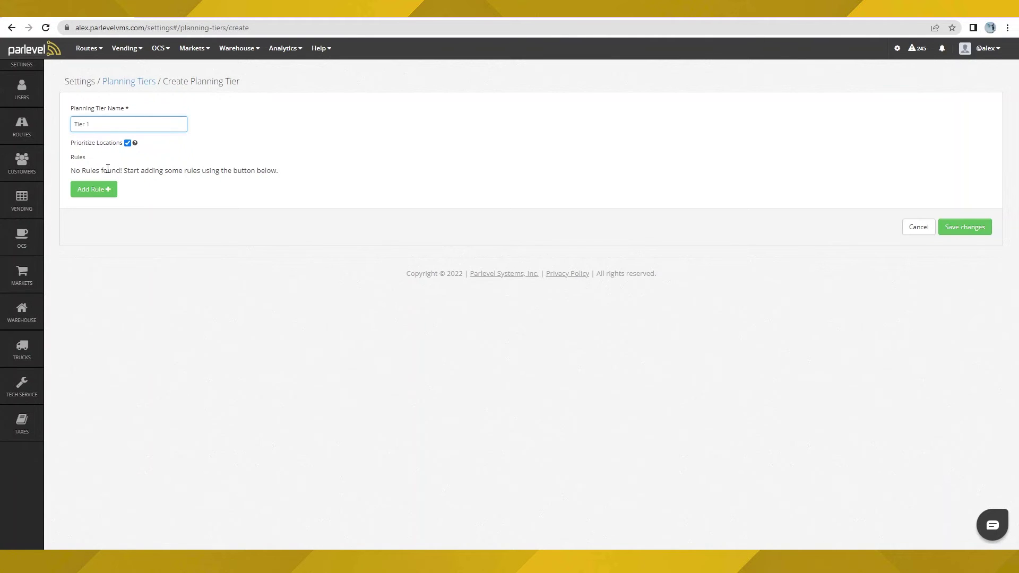
pyautogui.click(100, 190)
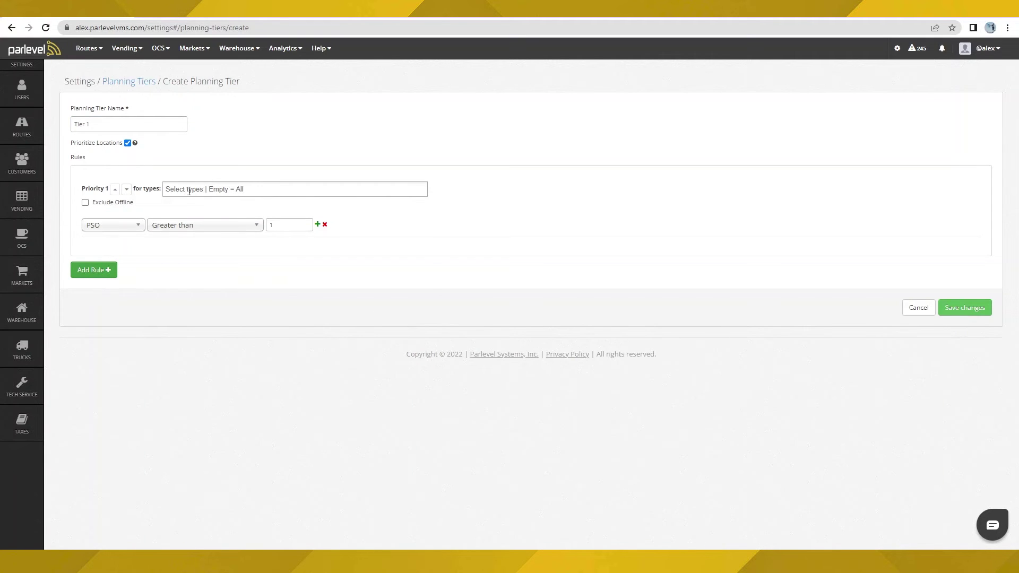
pyautogui.click(190, 190)
pyautogui.click(220, 164)
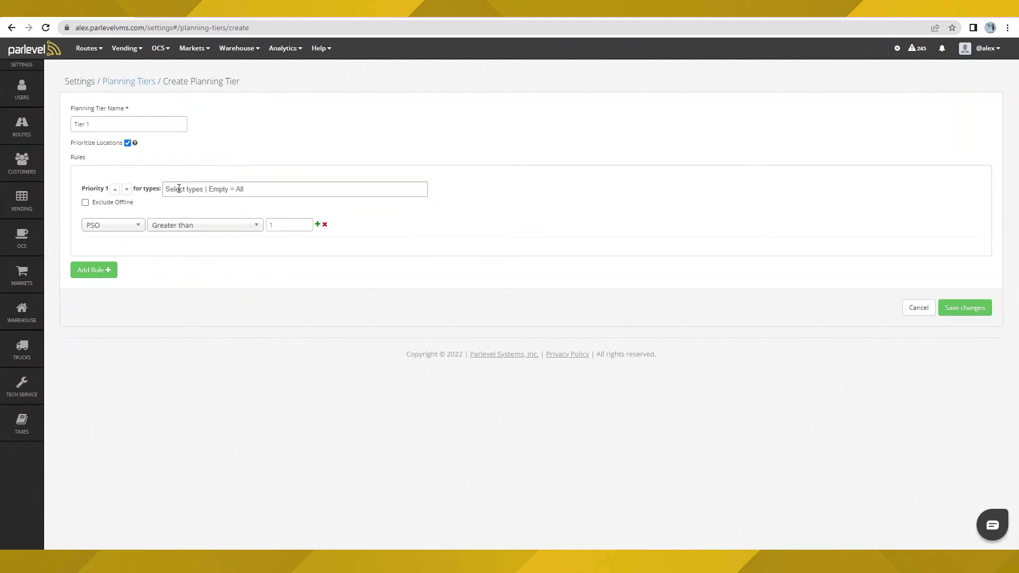
pyautogui.click(121, 230)
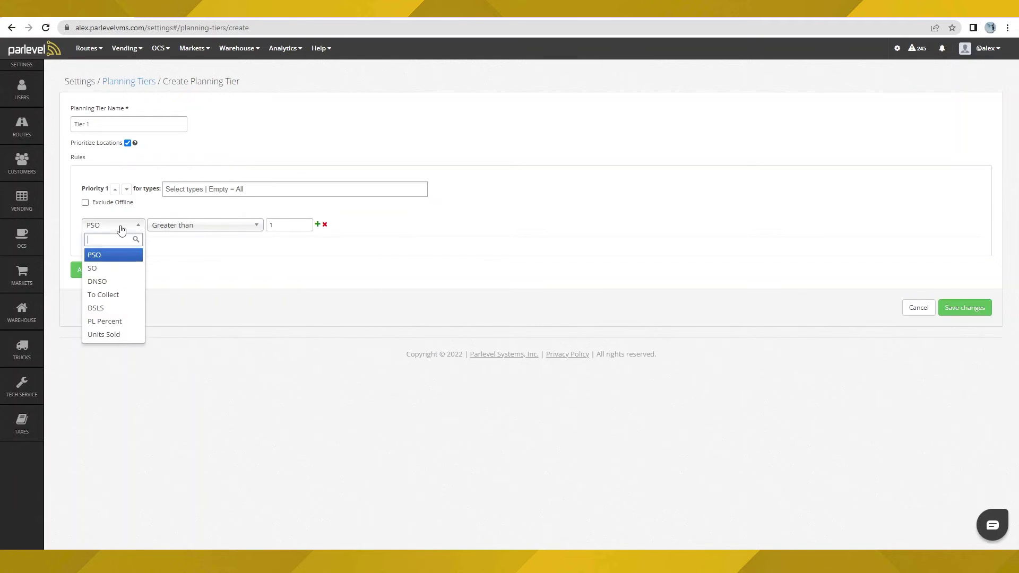
pyautogui.click(116, 296)
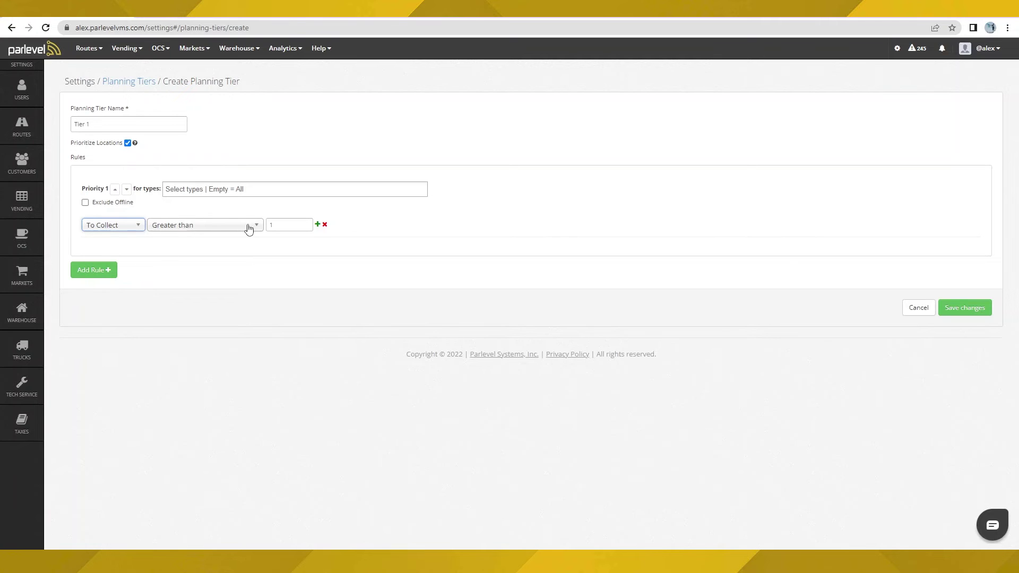
pyautogui.click(286, 223)
# Step: Add a priority 2 rule of PL Percent less than 60 and save the tier
pyautogui.click(105, 271)
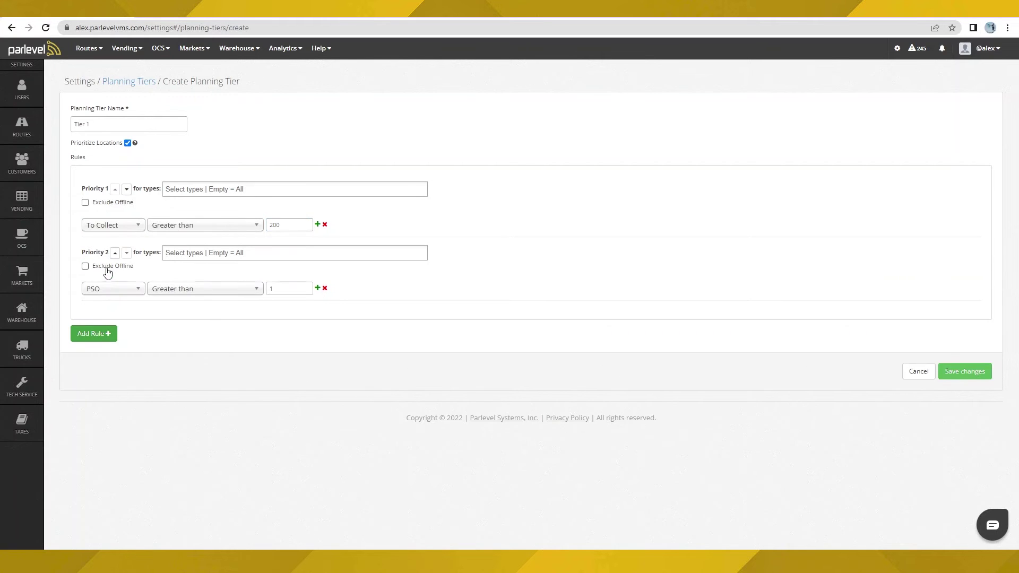
pyautogui.click(128, 290)
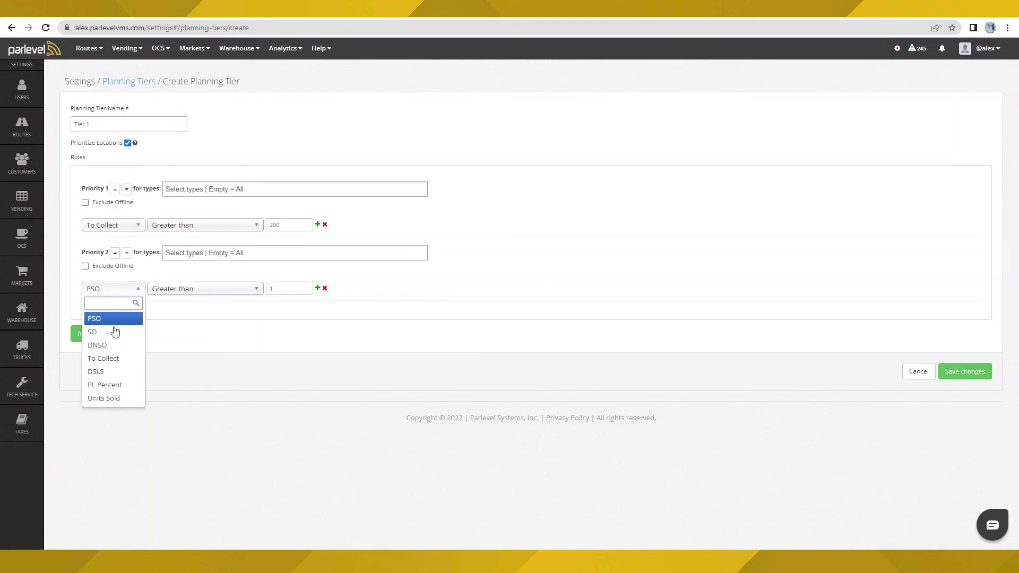
pyautogui.click(106, 385)
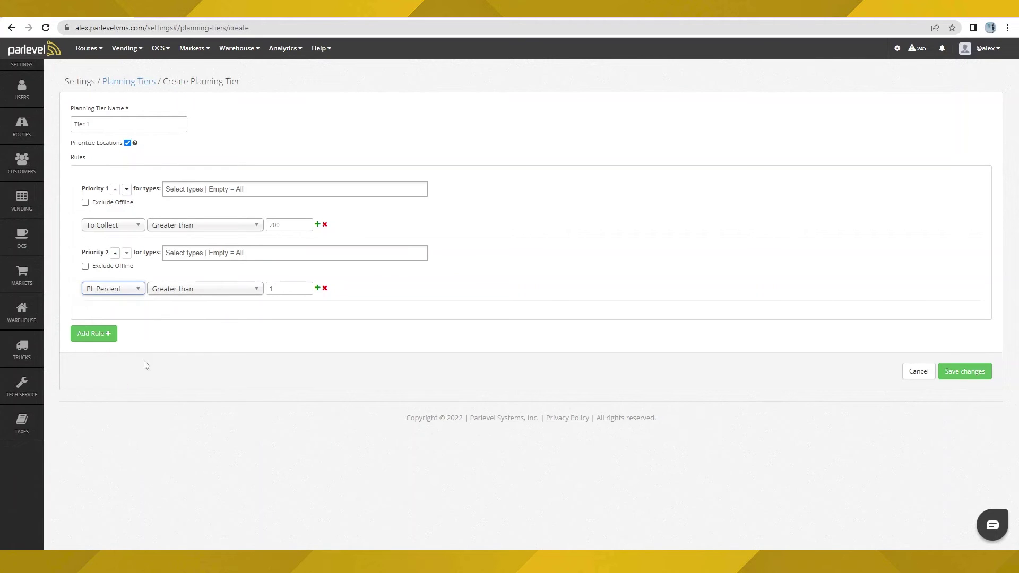
pyautogui.click(214, 294)
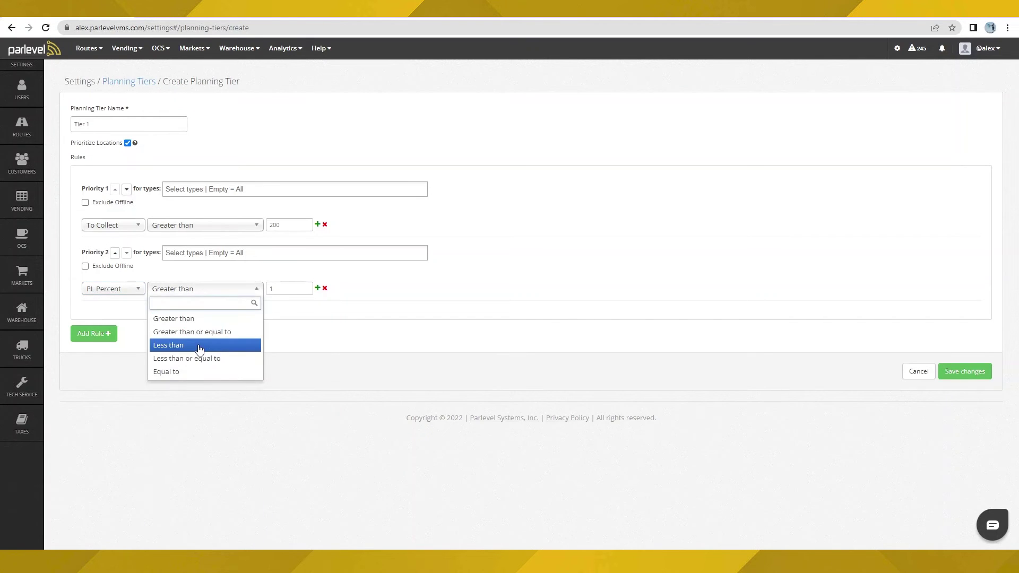
pyautogui.click(200, 346)
pyautogui.click(296, 285)
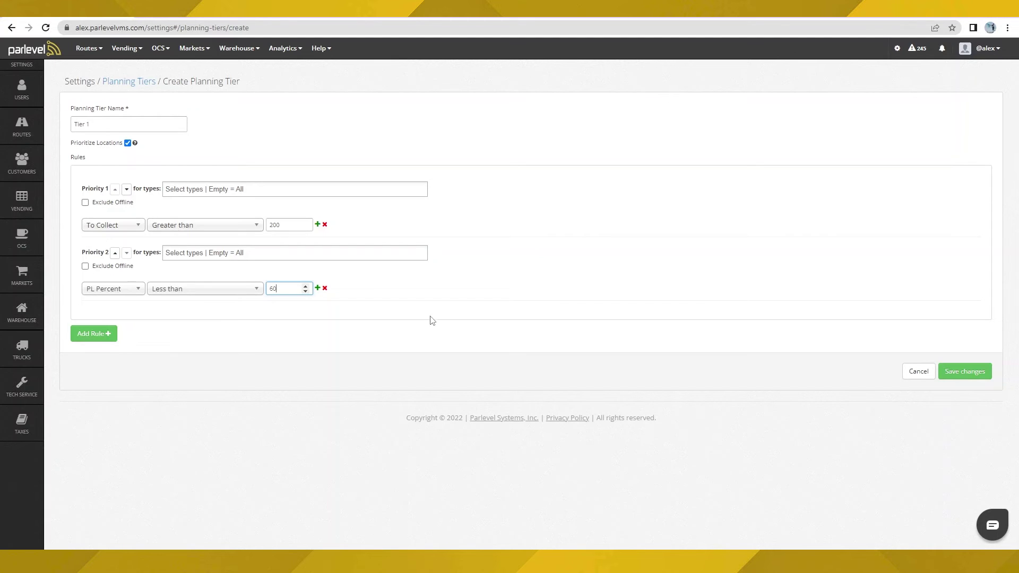
pyautogui.click(965, 372)
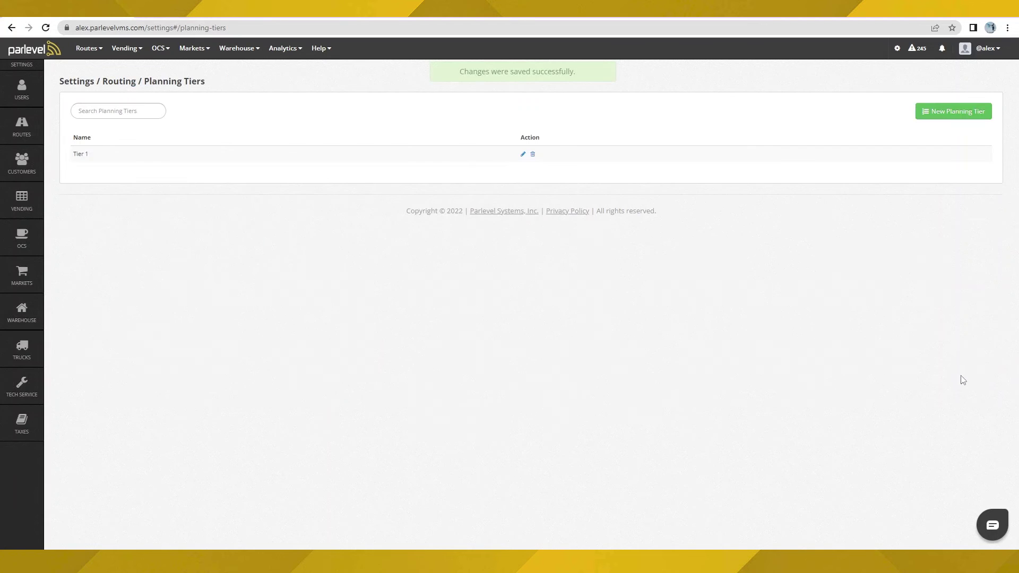
# Step: Set Route 1's Planning Tier to Tier 1 in its route settings and save
pyautogui.click(896, 49)
pyautogui.moveTo(849, 84)
pyautogui.click(803, 87)
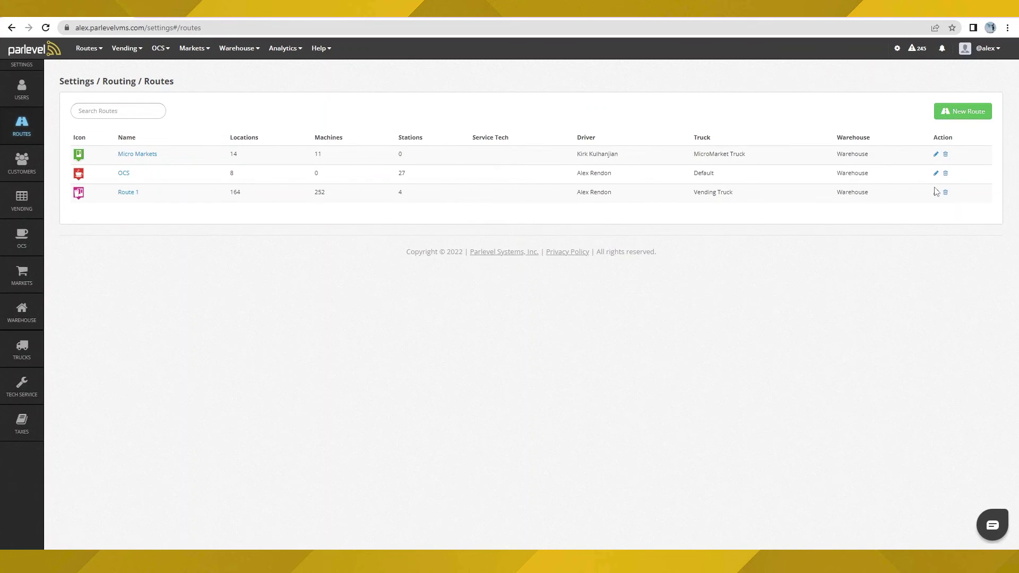
pyautogui.click(936, 193)
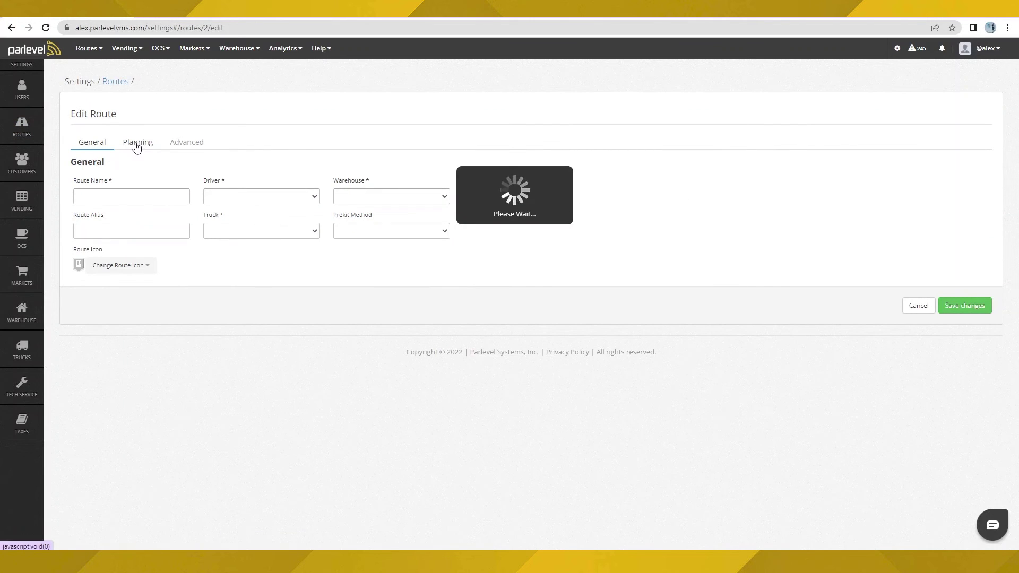
pyautogui.click(137, 145)
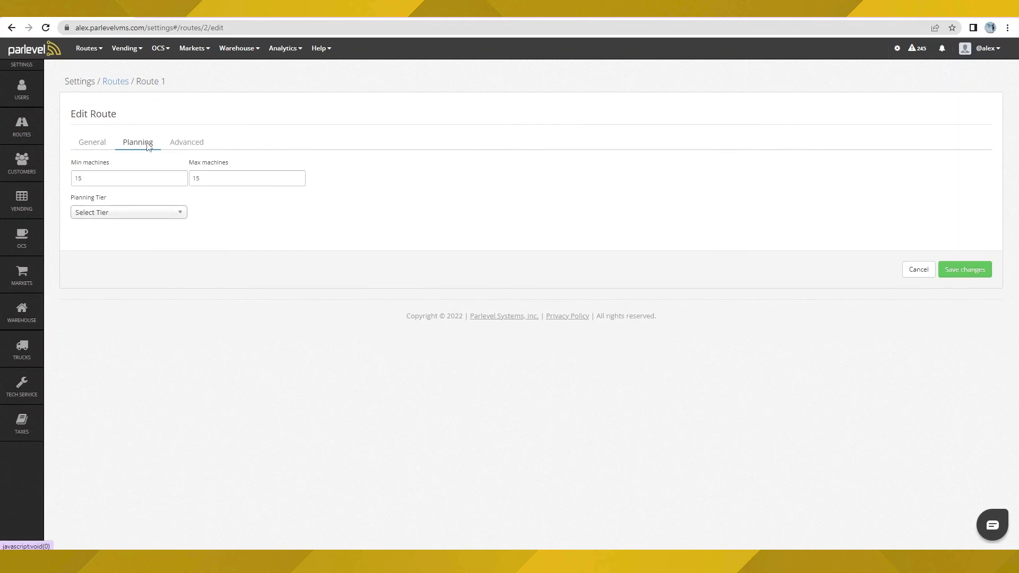
pyautogui.click(150, 214)
pyautogui.click(138, 259)
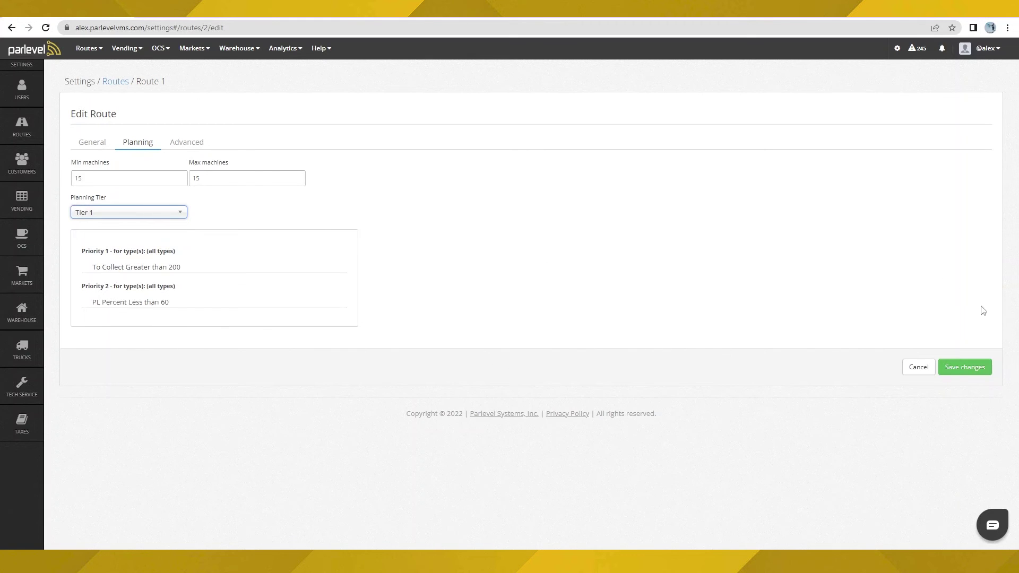
pyautogui.click(963, 367)
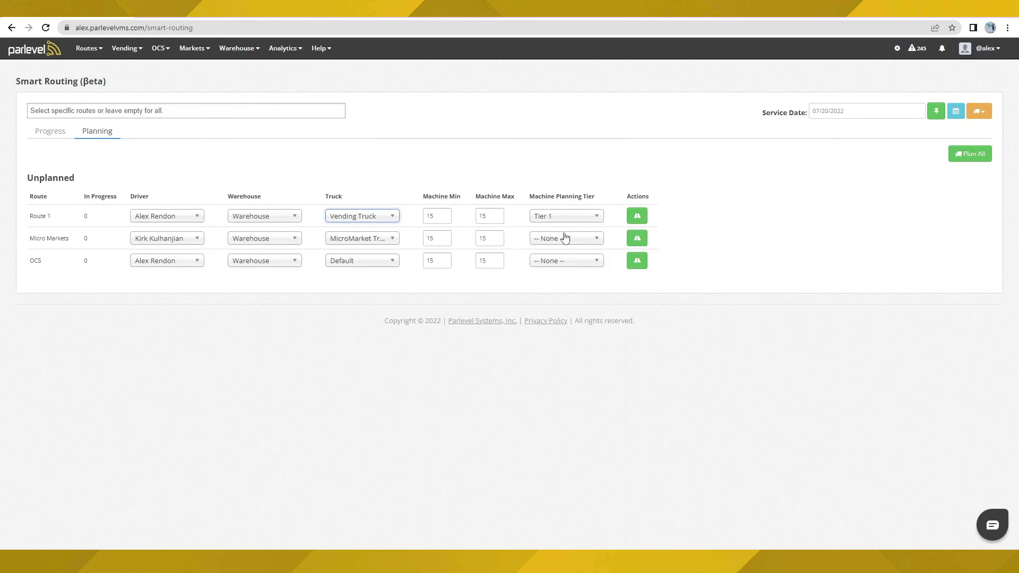
# Step: Give Micro Markets and OCS the Tier 1 machine planning tier, then plan all routes
pyautogui.click(565, 238)
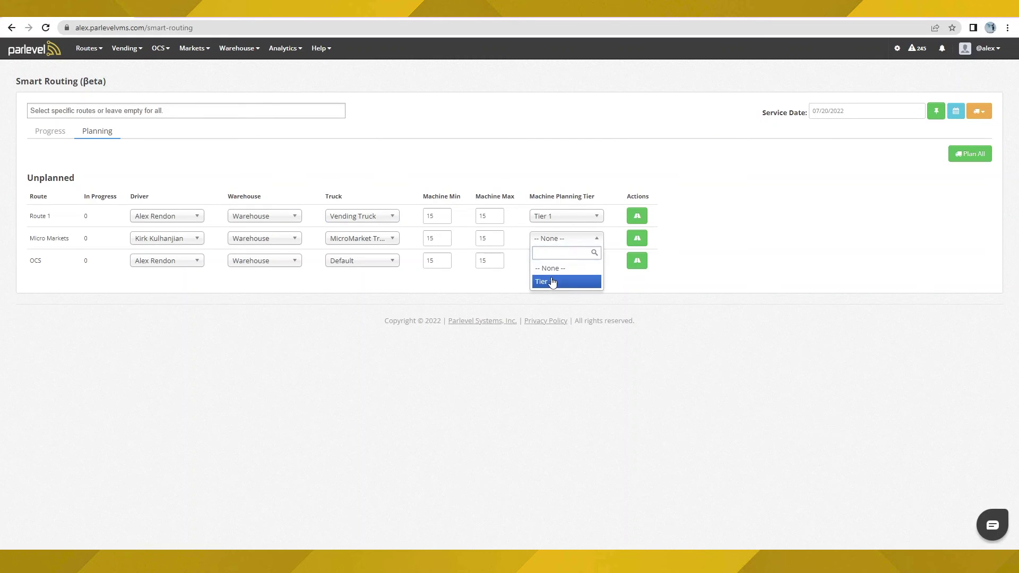
pyautogui.click(553, 282)
pyautogui.click(550, 263)
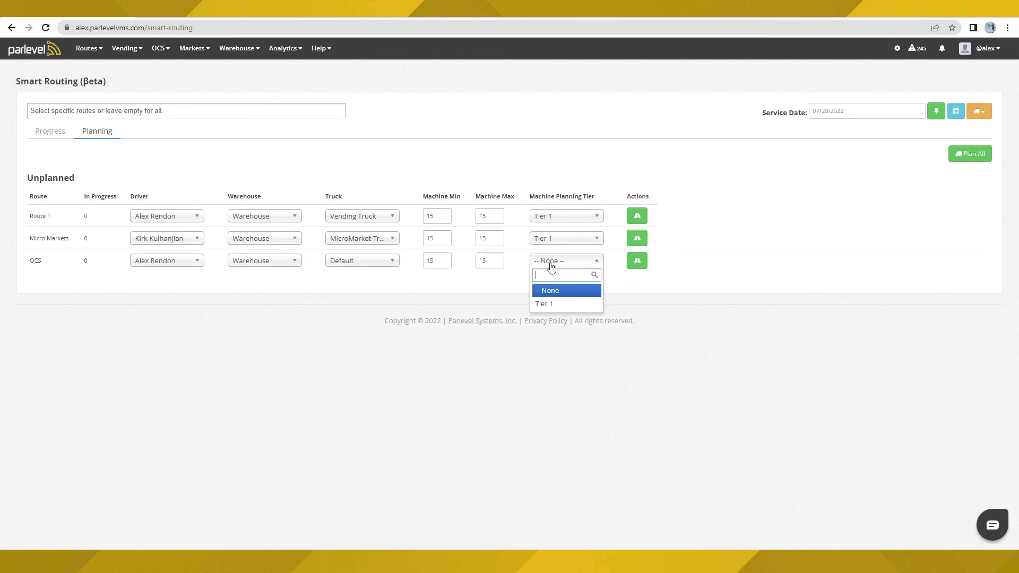
pyautogui.click(545, 305)
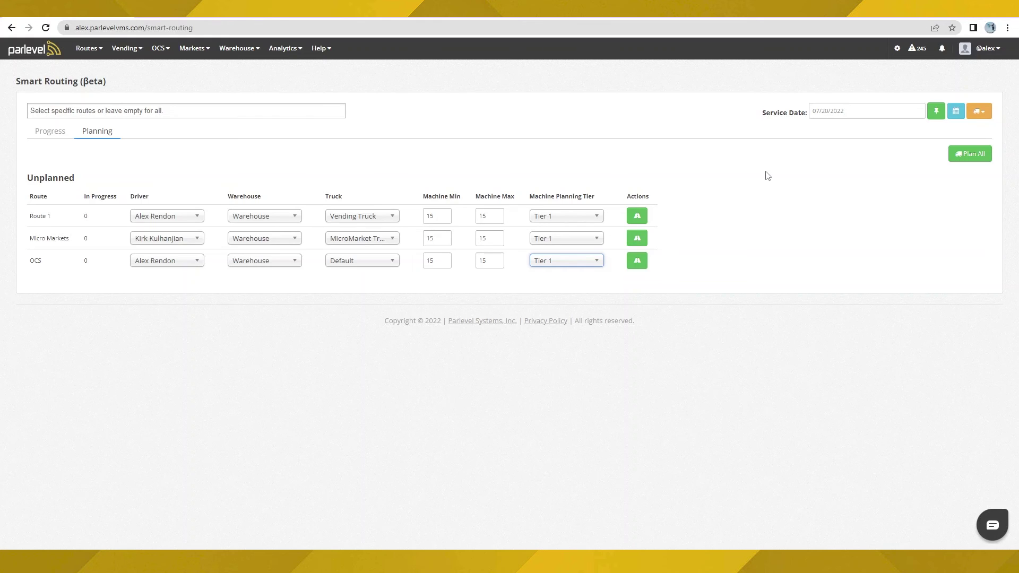
pyautogui.click(974, 156)
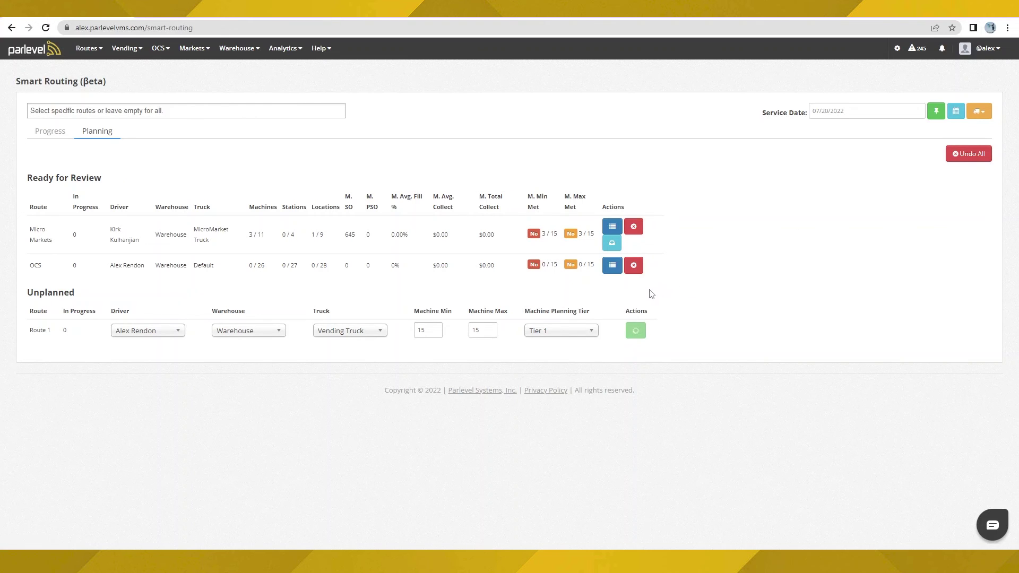
# Step: Review Route 1's planned machines (15/233, $807.75 to collect) and return to the planning summary
pyautogui.click(612, 227)
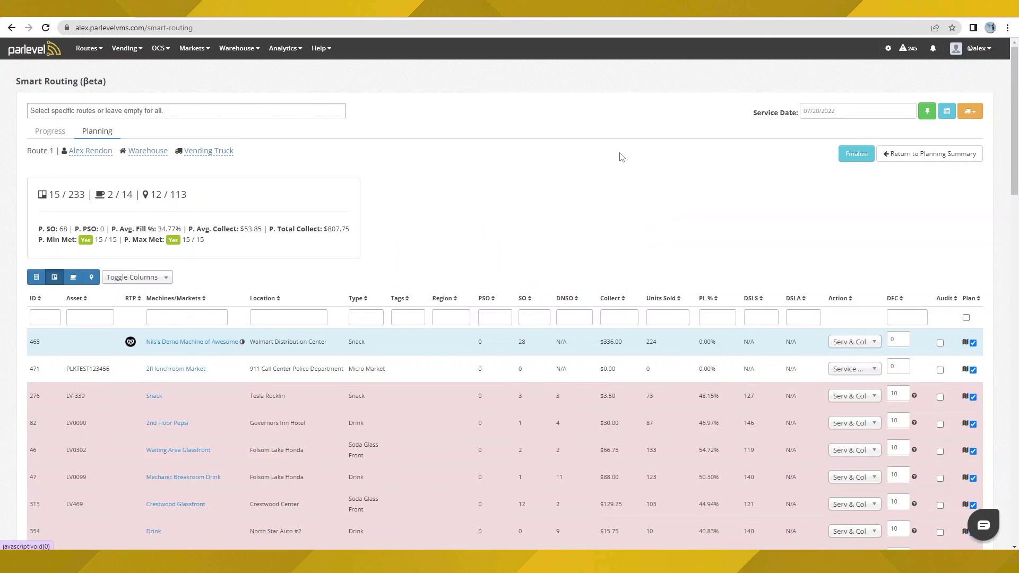
pyautogui.scroll(-3, 531, 261)
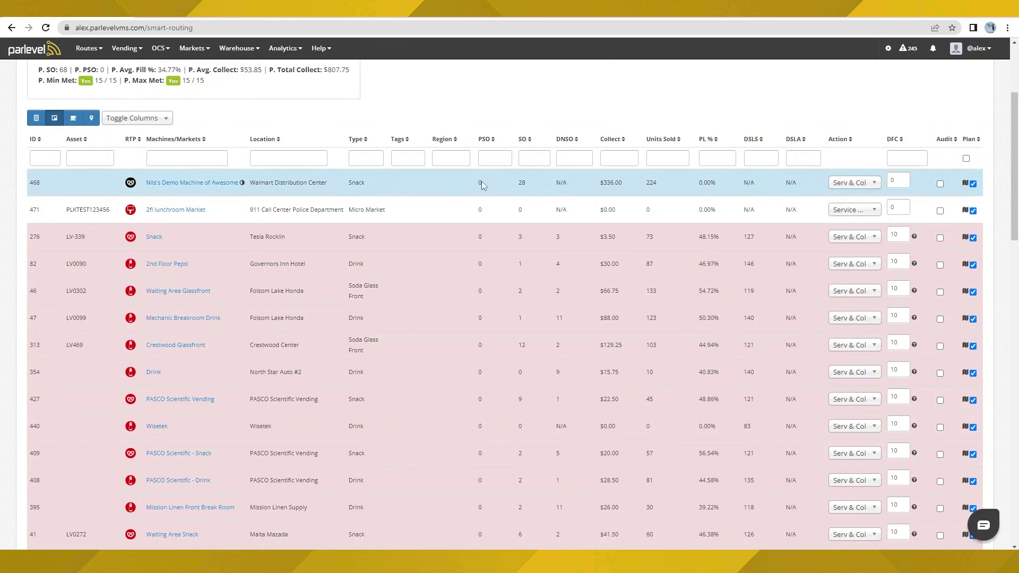
pyautogui.scroll(-2, 954, 300)
pyautogui.scroll(5, 953, 301)
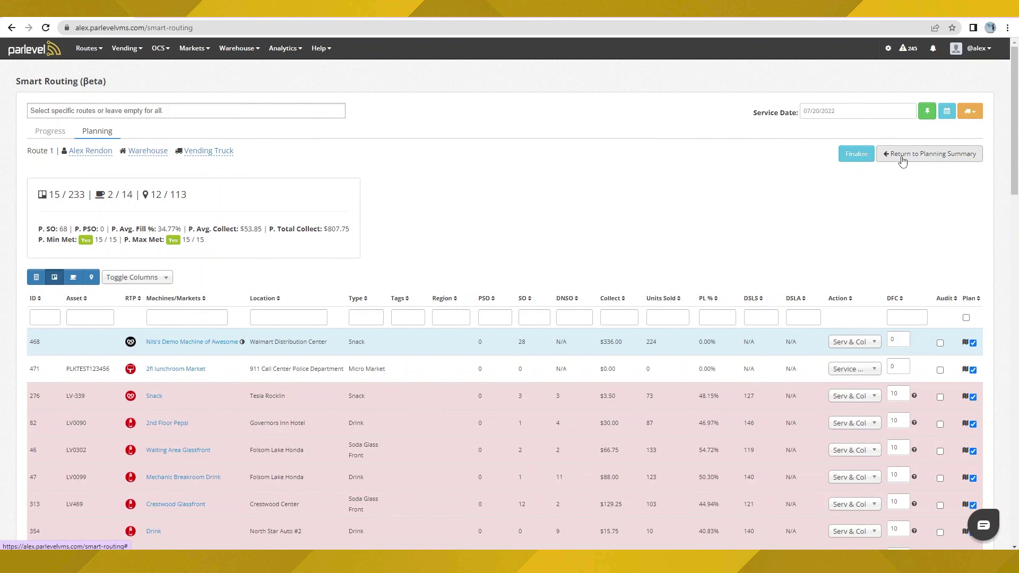
pyautogui.click(935, 156)
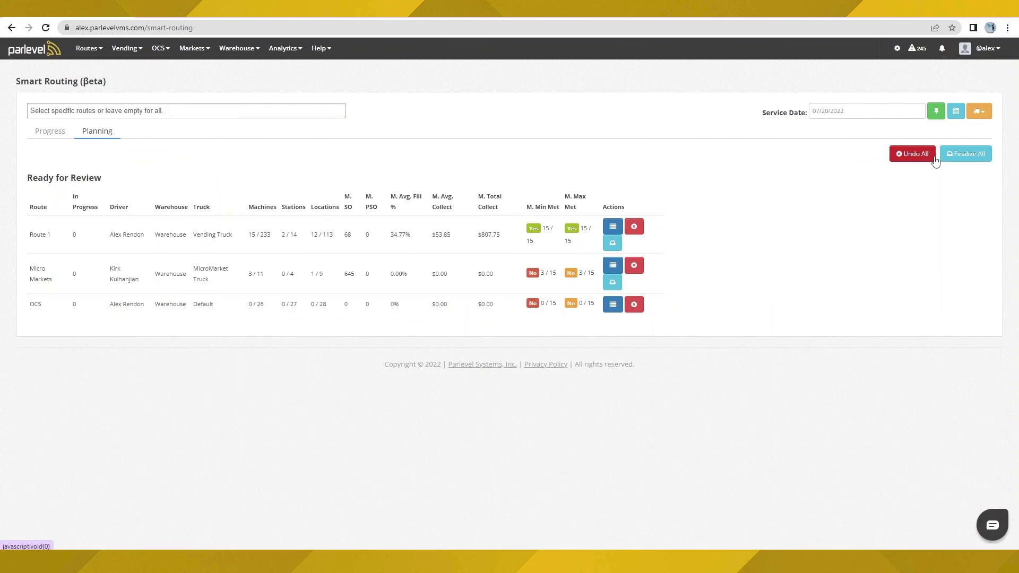